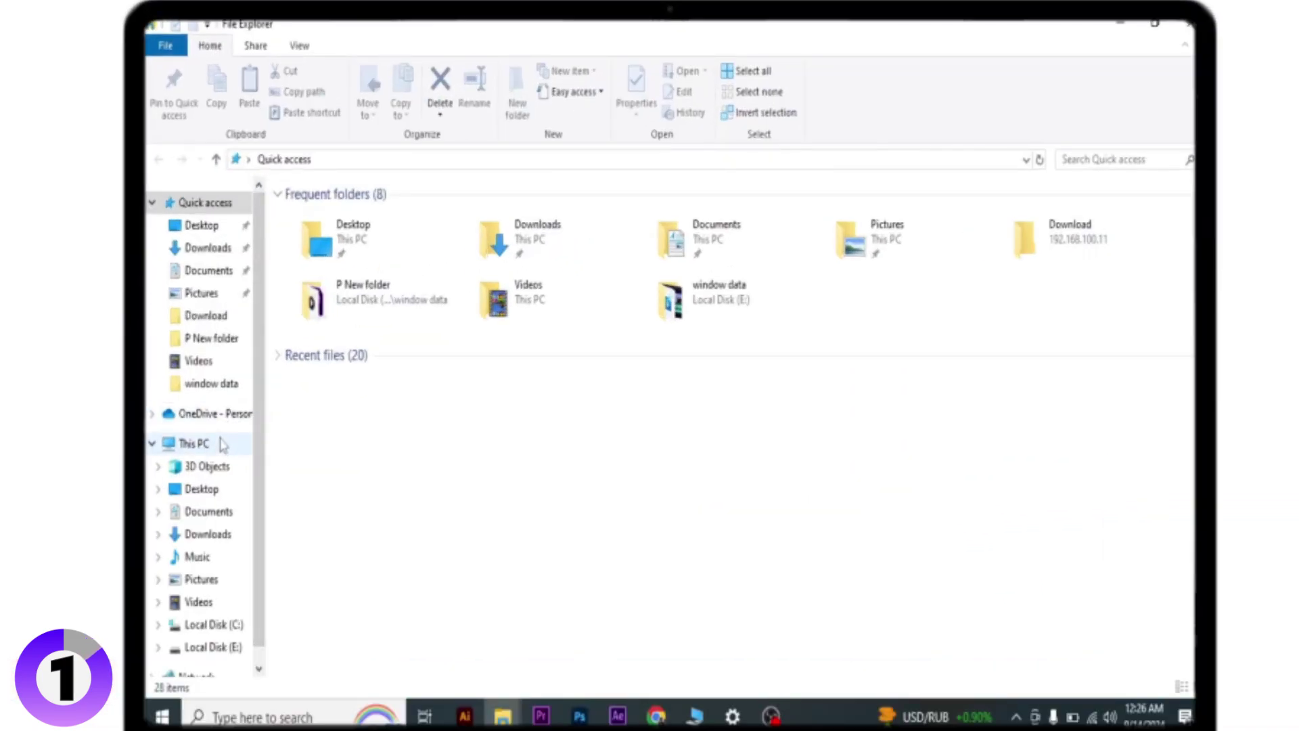
- Open the iPhone's DCIM folder via This PC > Apple iPhone > Internal Storage
{"action": "left_click", "coordinate": [221, 446]}
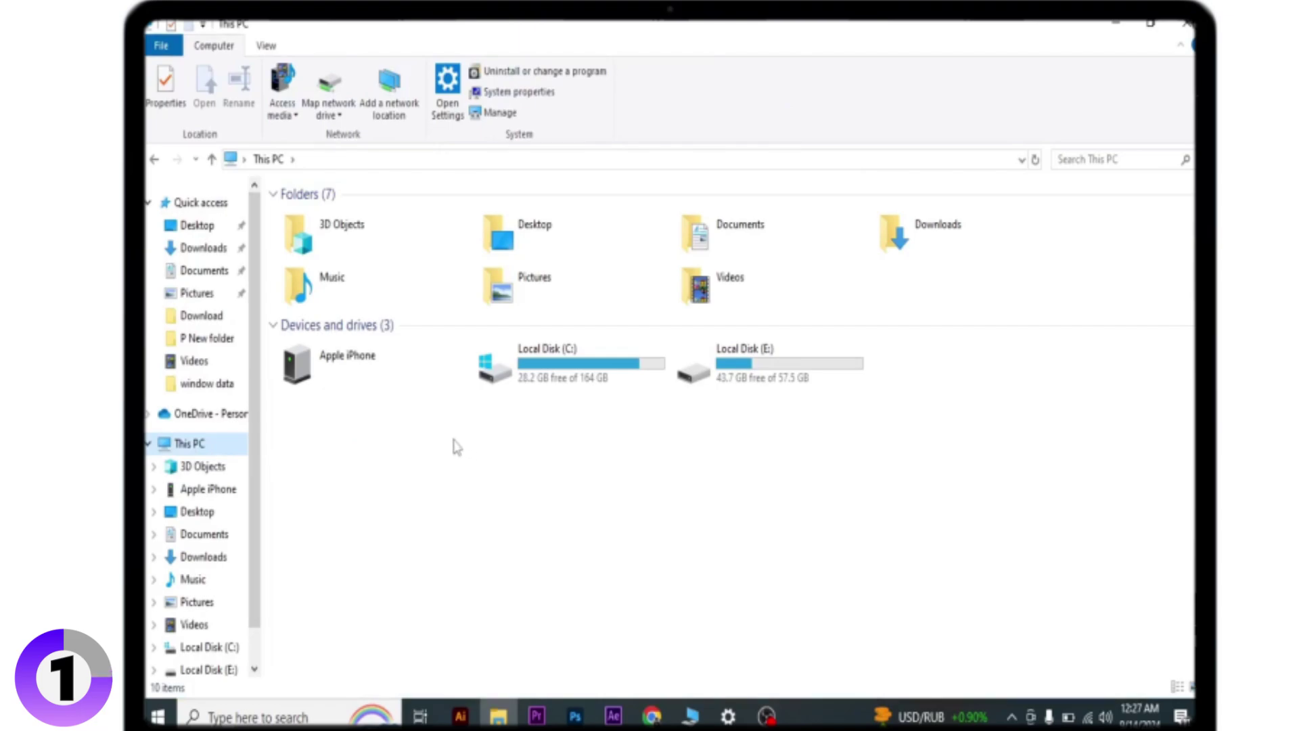
{"action": "double_click", "coordinate": [319, 365]}
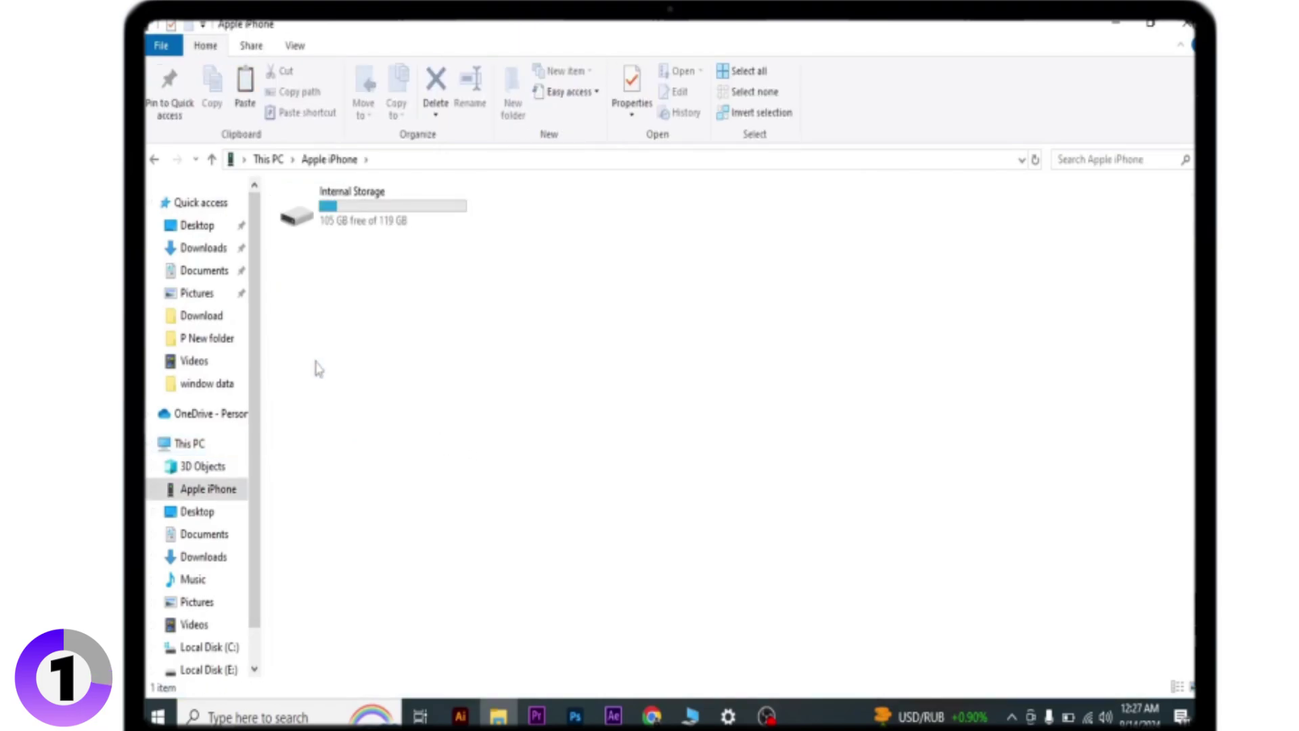
{"action": "double_click", "coordinate": [348, 219]}
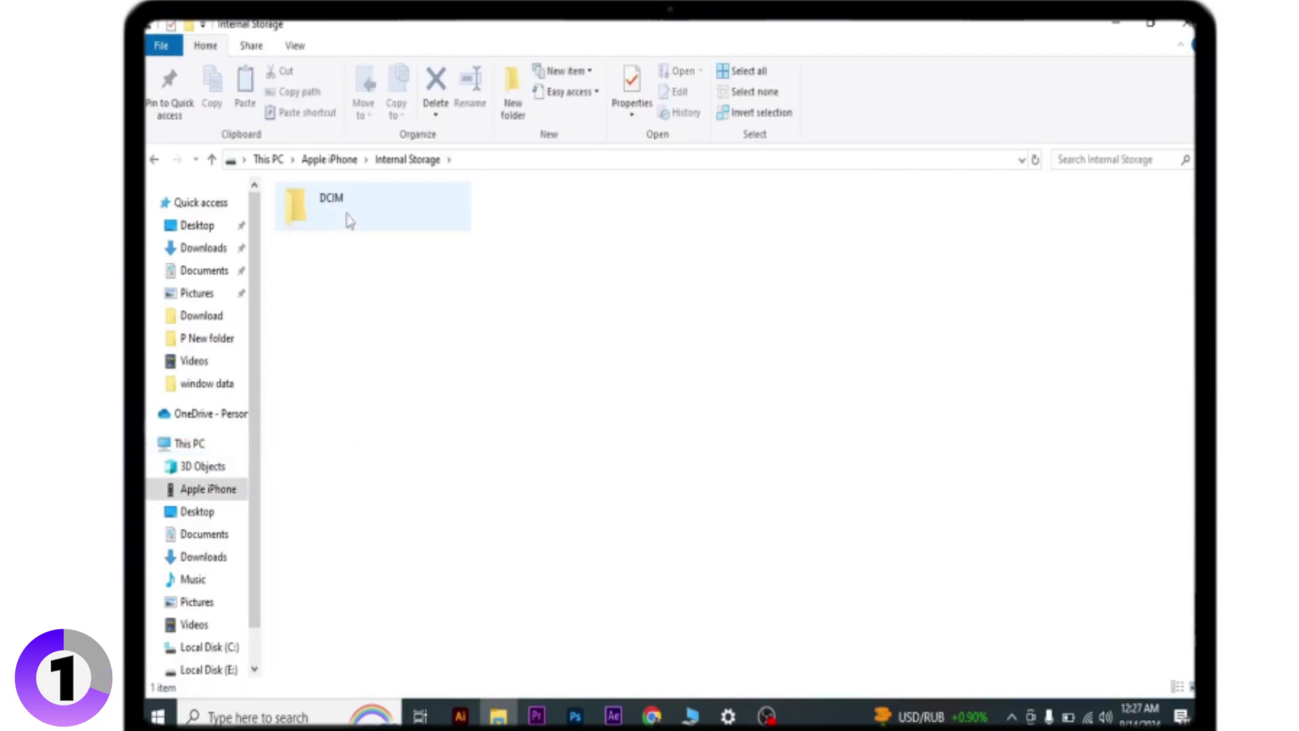
{"action": "double_click", "coordinate": [348, 220]}
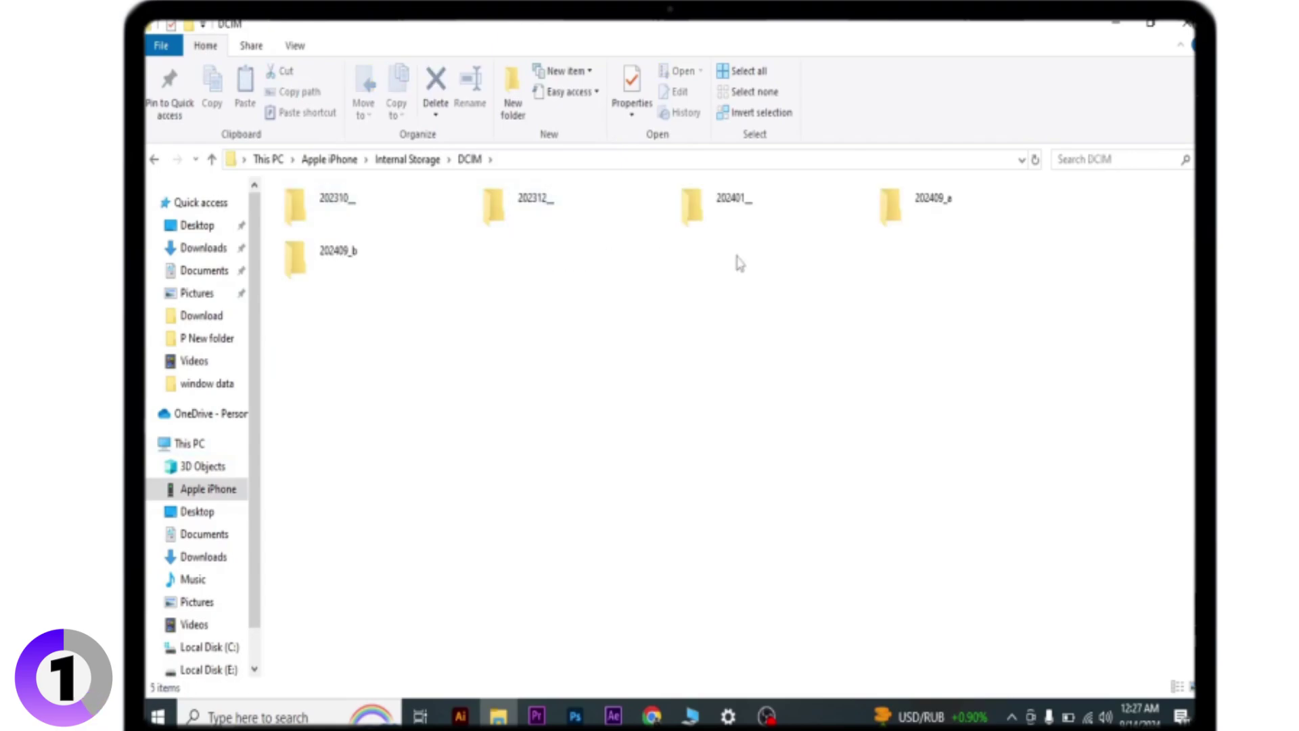
- Copy folders 202312_, 202401_ and 202409_a and paste them onto the desktop
{"action": "left_click_drag", "start_coordinate": [924, 287], "coordinate": [528, 257]}
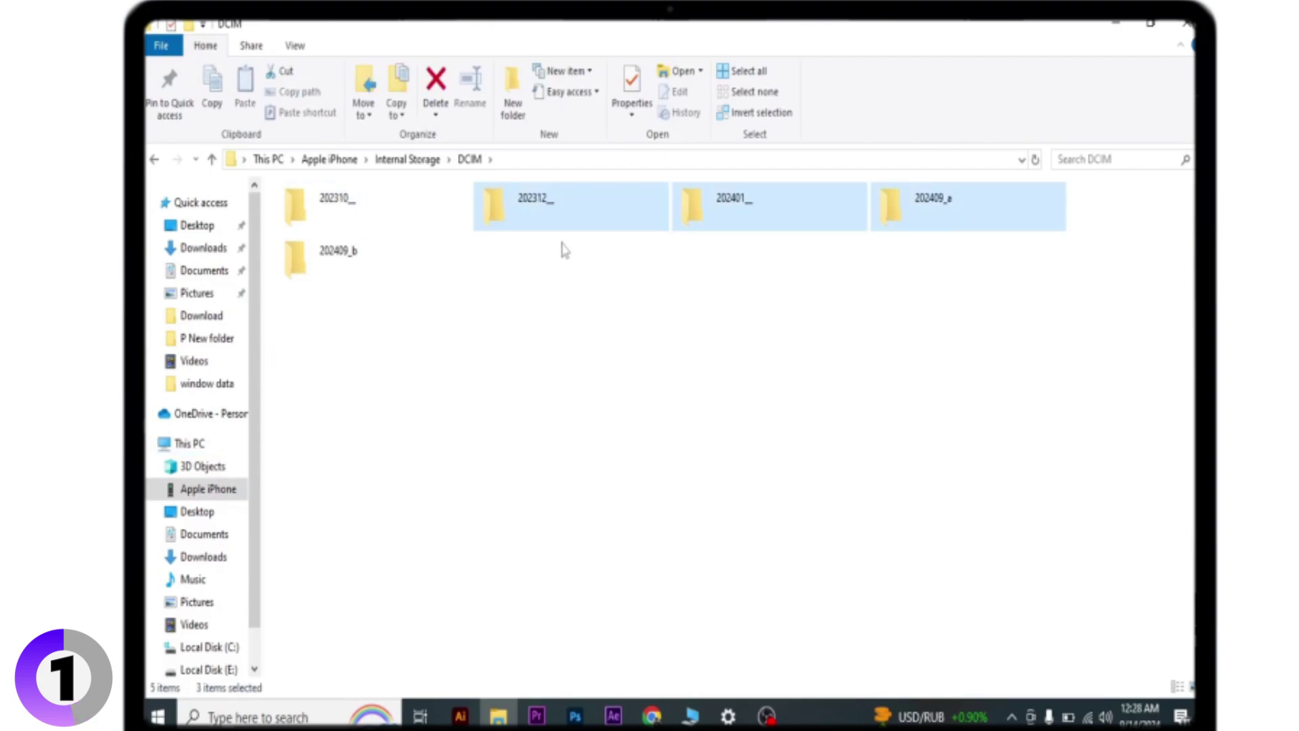
{"action": "right_click", "coordinate": [564, 214]}
{"action": "left_click", "coordinate": [627, 319]}
{"action": "left_click", "coordinate": [1117, 24]}
{"action": "right_click", "coordinate": [1032, 81]}
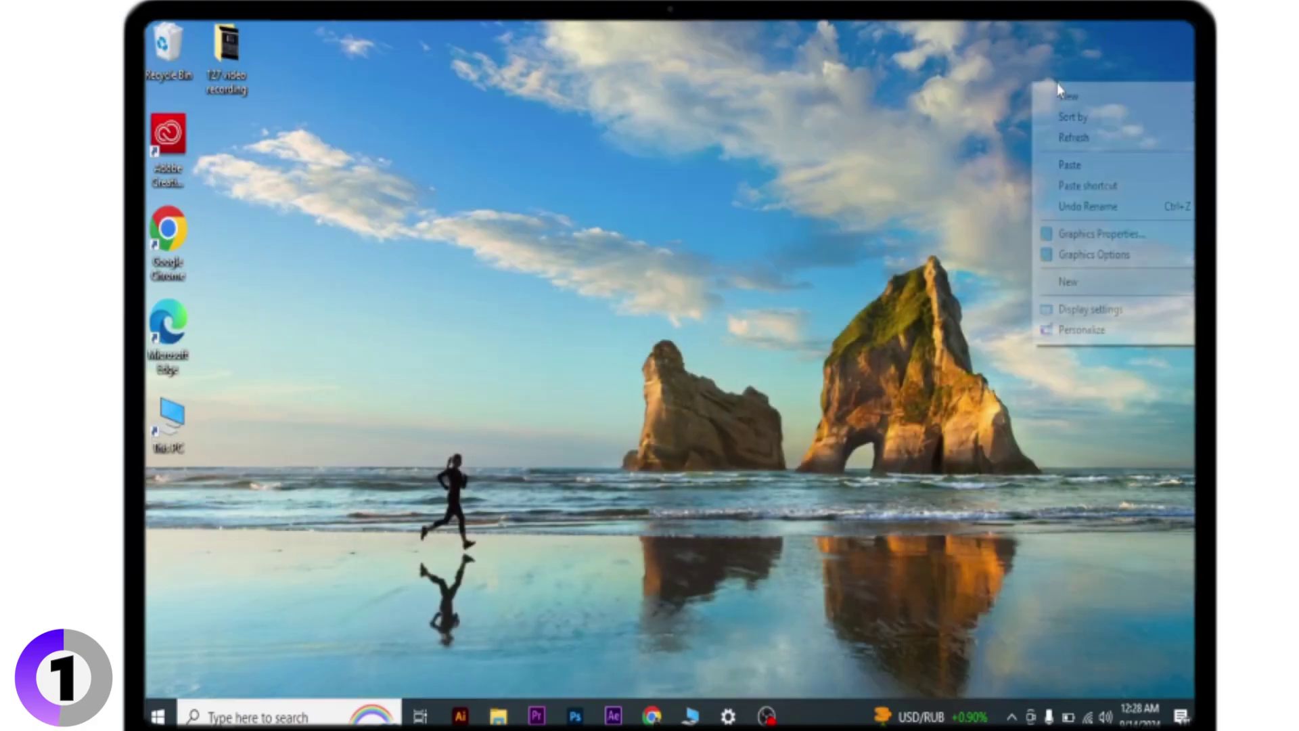
{"action": "left_click", "coordinate": [1069, 168]}
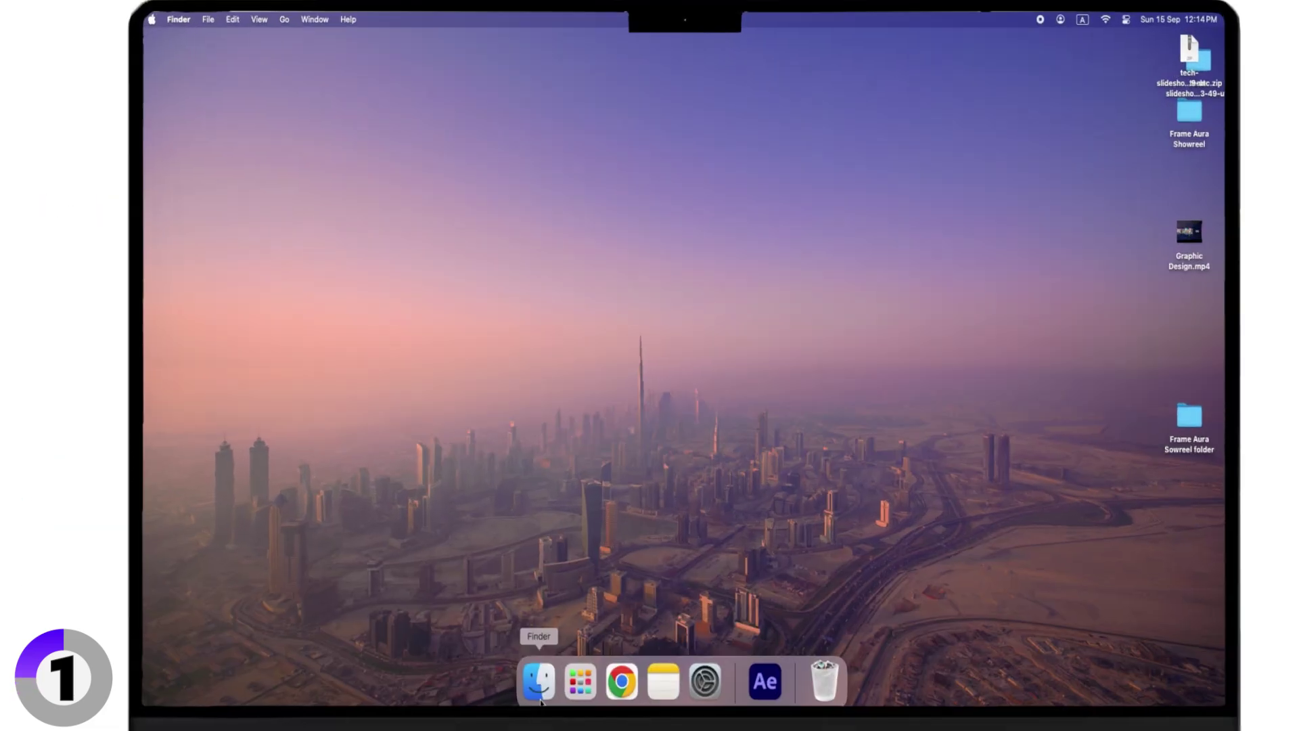
- Launch Photos and mark the connected iPhone's videos for import
{"action": "left_click", "coordinate": [539, 683]}
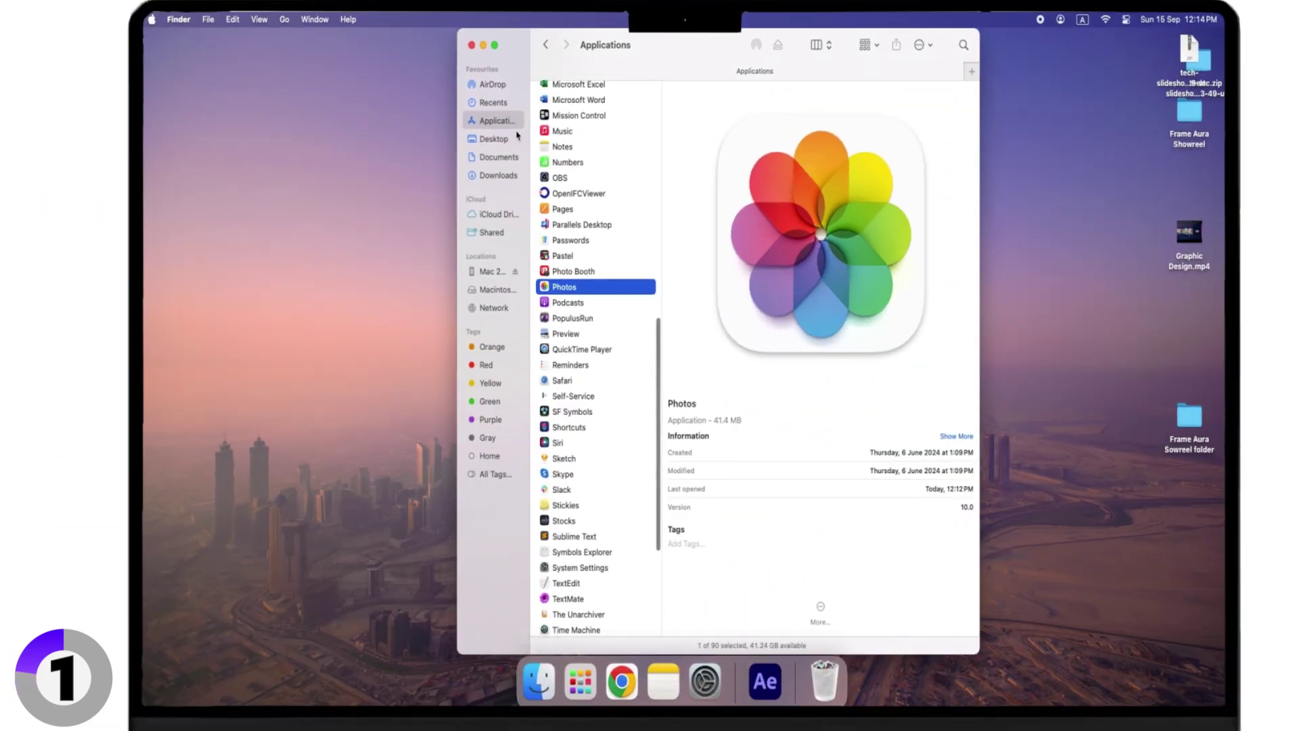
{"action": "double_click", "coordinate": [582, 292]}
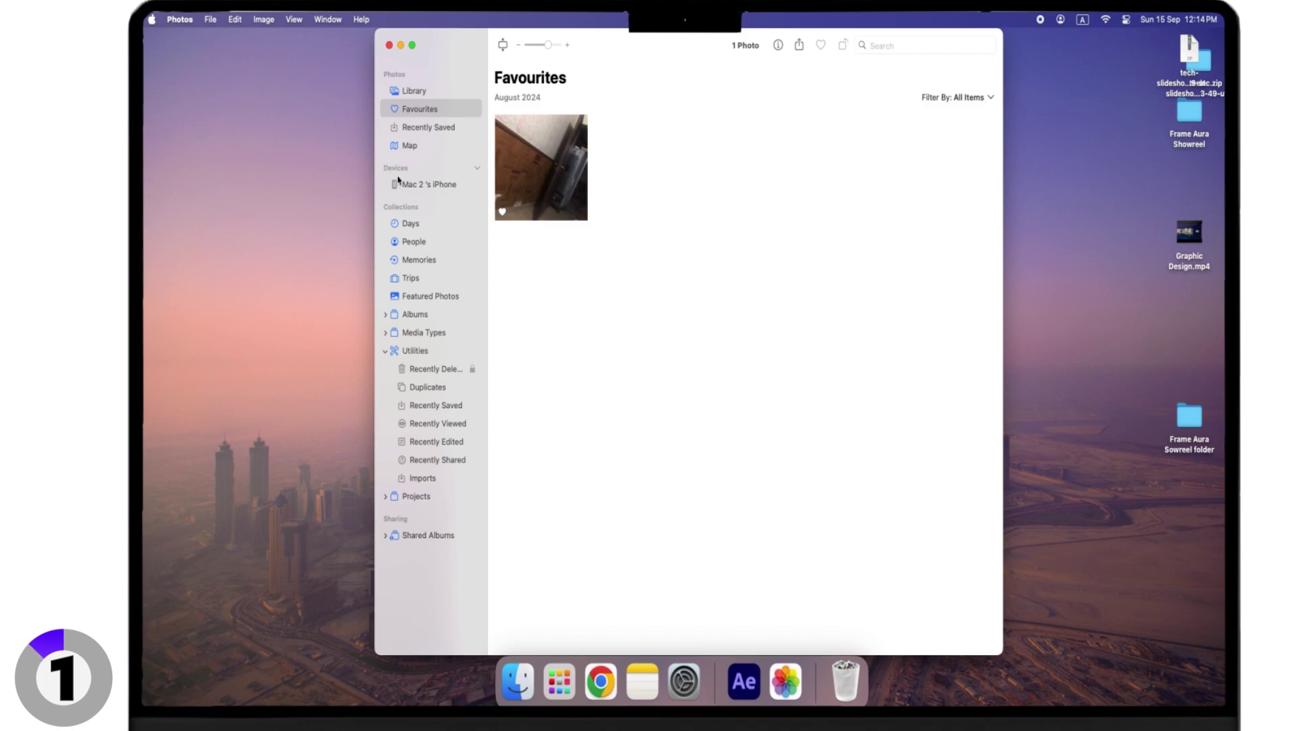
{"action": "left_click", "coordinate": [426, 185]}
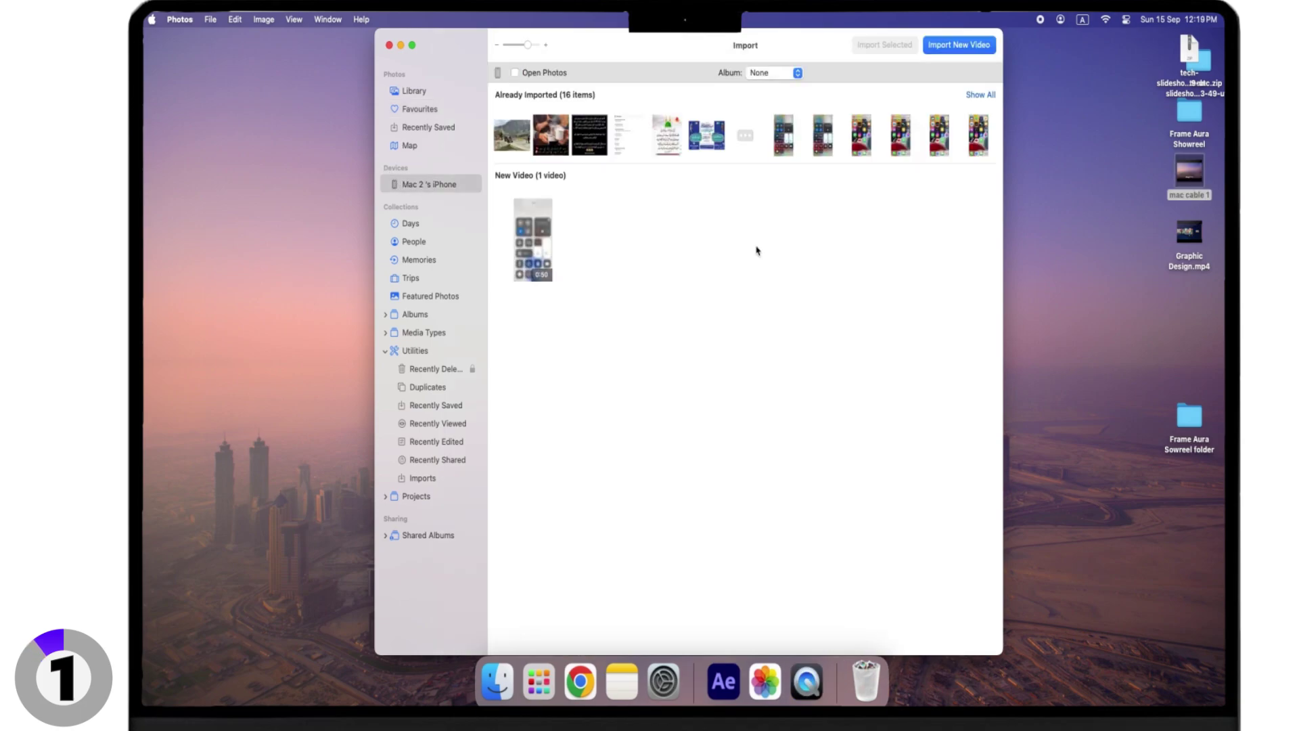
{"action": "left_click", "coordinate": [824, 143]}
{"action": "left_click", "coordinate": [863, 144]}
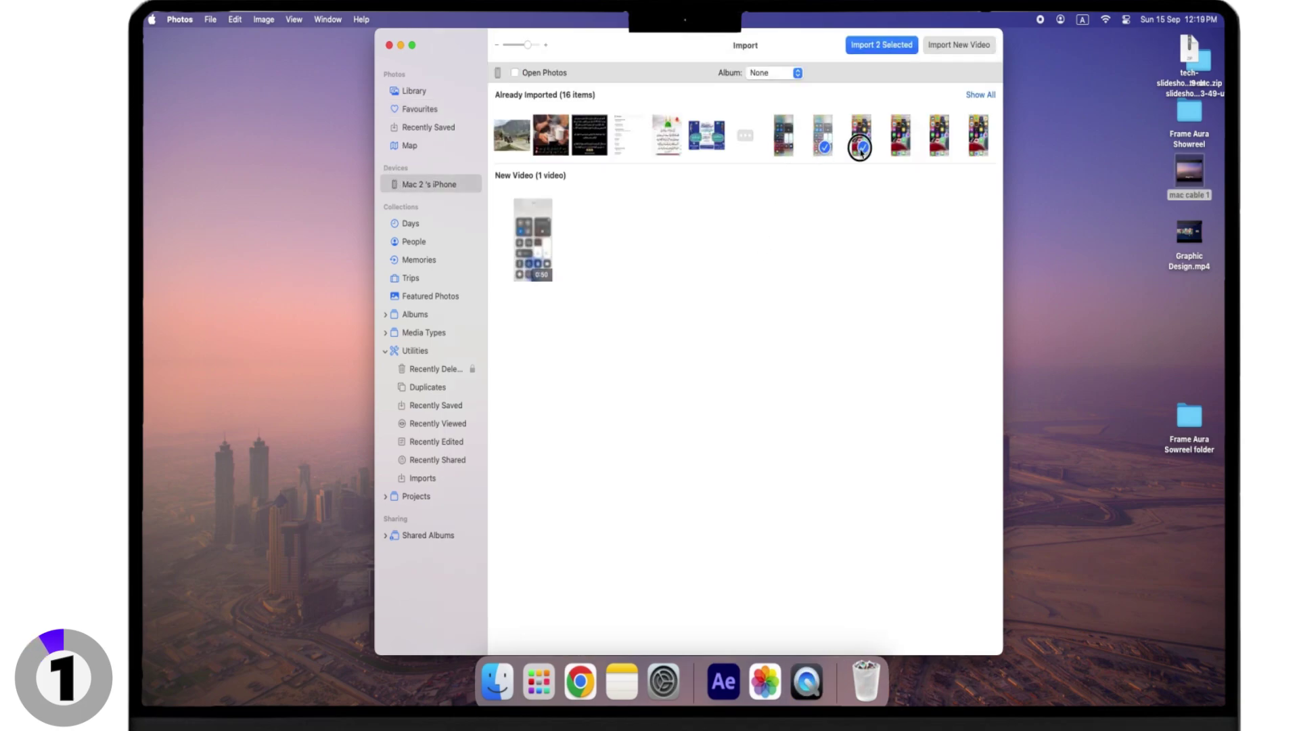
{"action": "left_click", "coordinate": [898, 146]}
{"action": "left_click", "coordinate": [938, 145]}
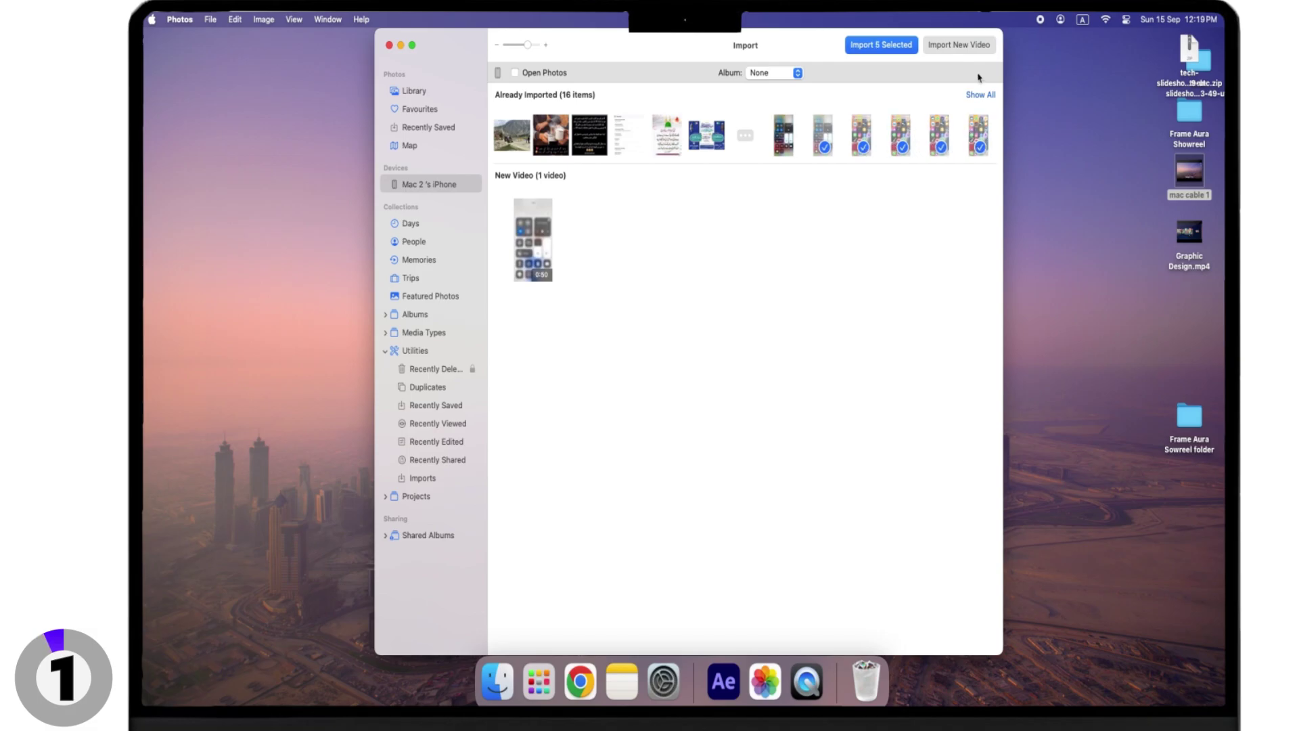
- Import the five selected items and review them in the new 15 September imports group
{"action": "left_click", "coordinate": [909, 47]}
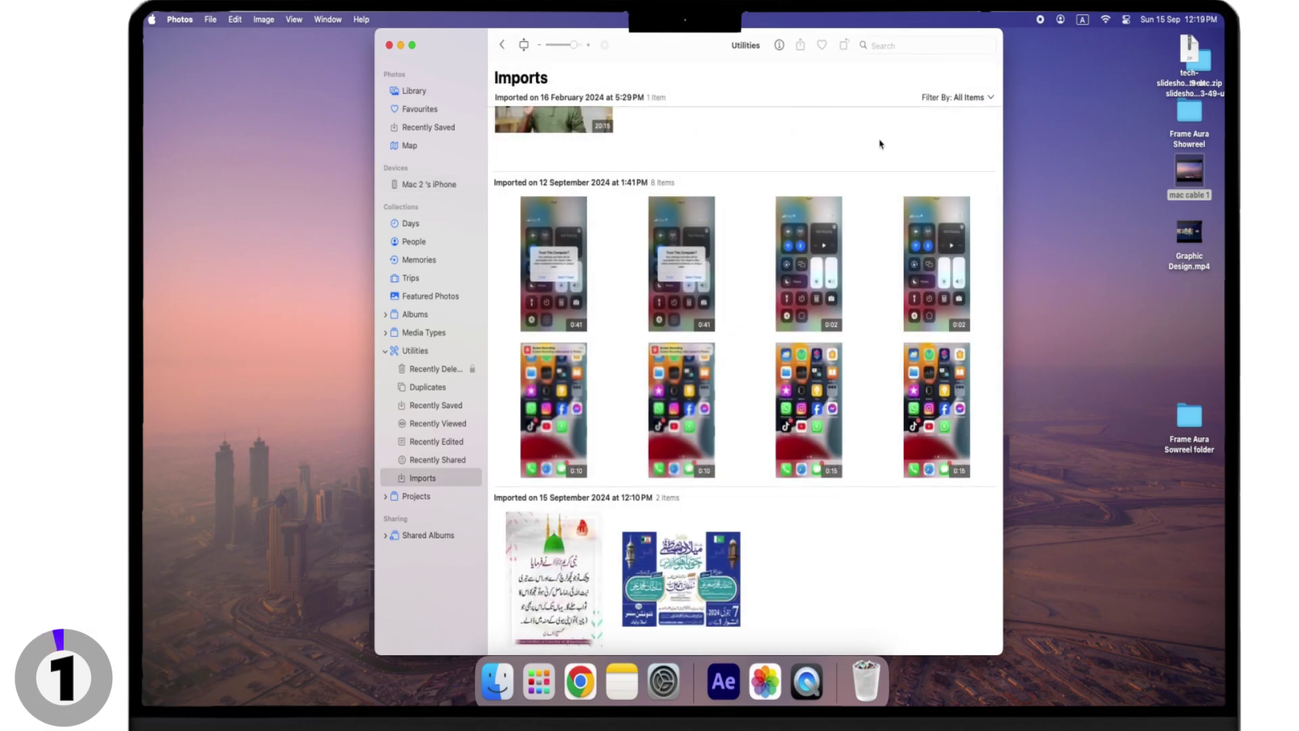
{"action": "scroll", "coordinate": [767, 322], "scroll_direction": "down", "scroll_amount": 5}
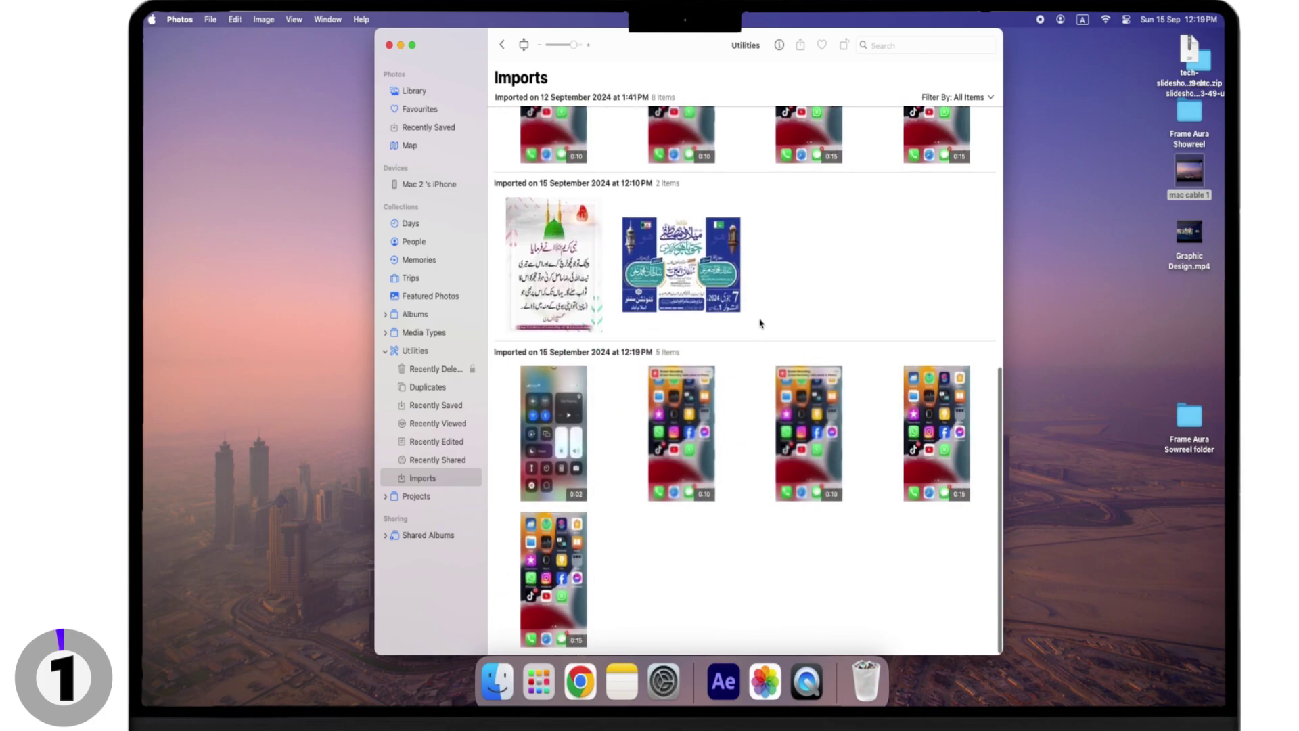
{"action": "left_click", "coordinate": [682, 420]}
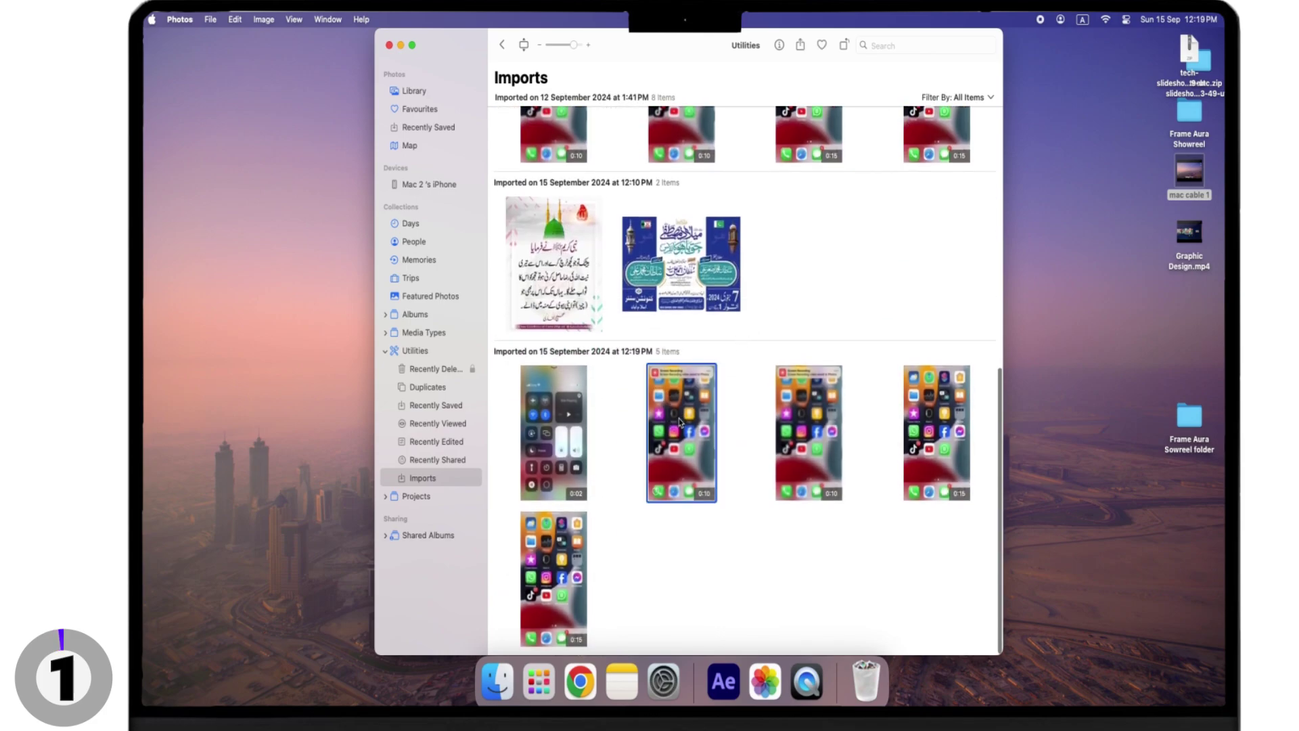
{"action": "left_click", "coordinate": [573, 428]}
{"action": "left_click", "coordinate": [523, 359]}
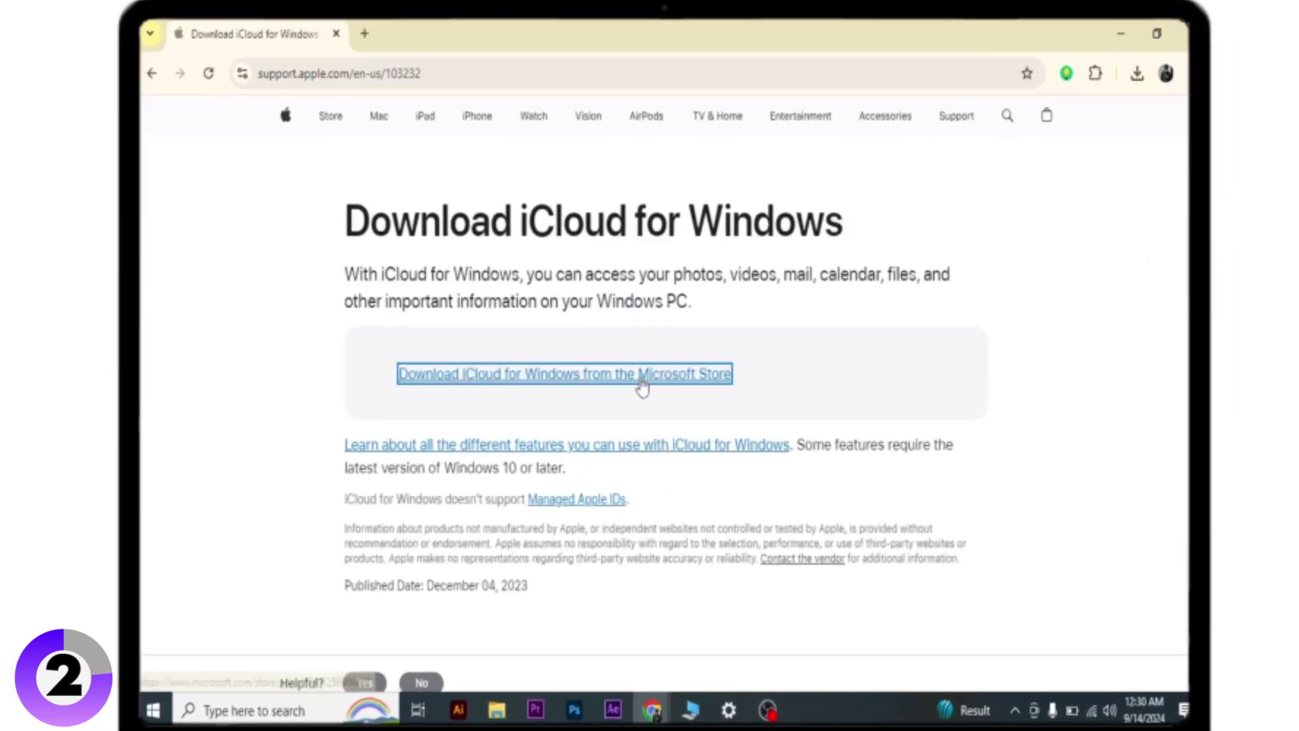
- Show the iCloud app's Microsoft Store listing in the PC browser
{"action": "left_click", "coordinate": [639, 381]}
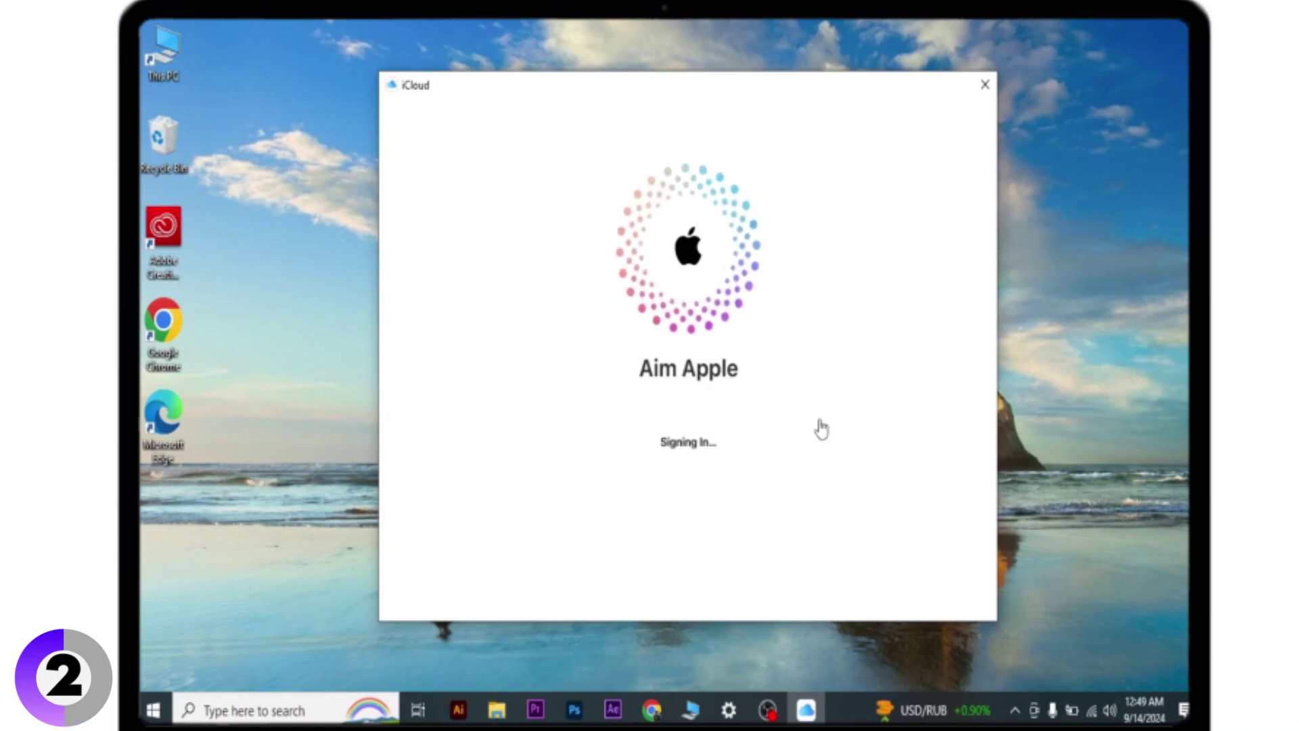
- Switch iCloud Photos on in iCloud for Windows and view its File Explorer folder
{"action": "left_click", "coordinate": [921, 269]}
{"action": "left_click", "coordinate": [822, 162]}
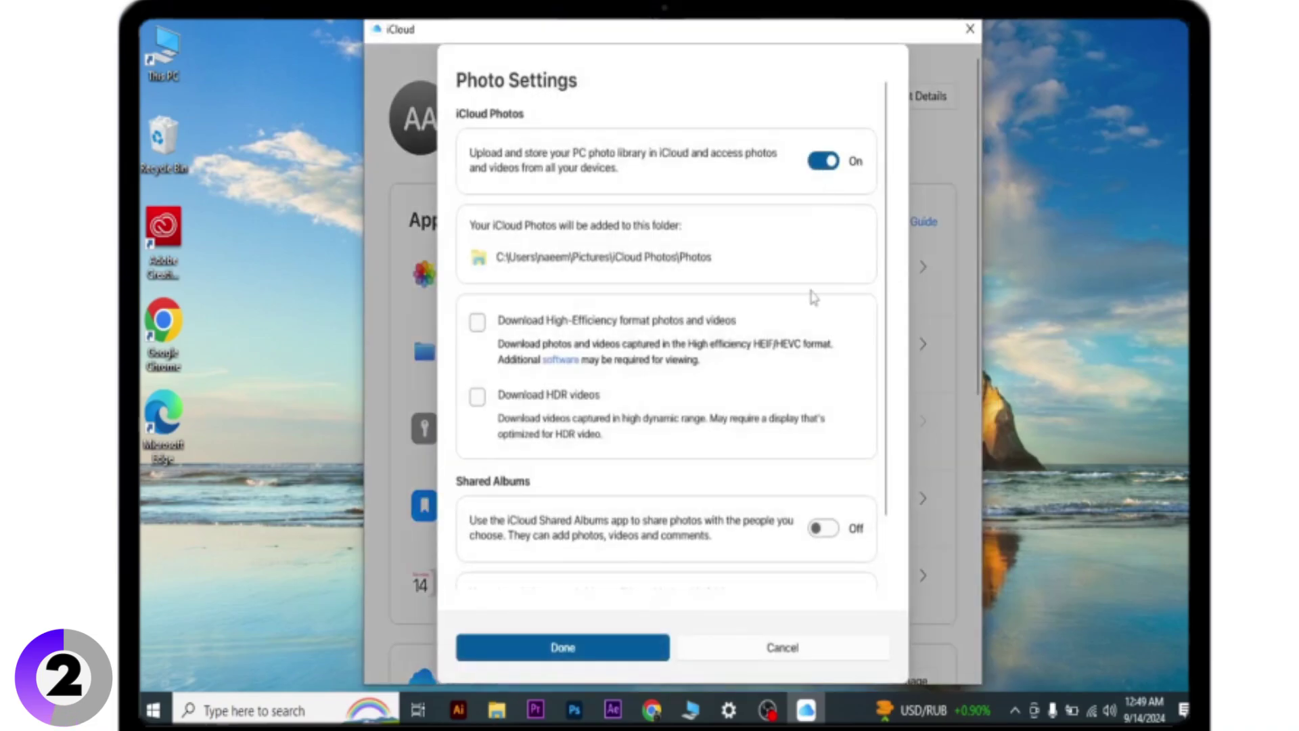
{"action": "left_click", "coordinate": [635, 647]}
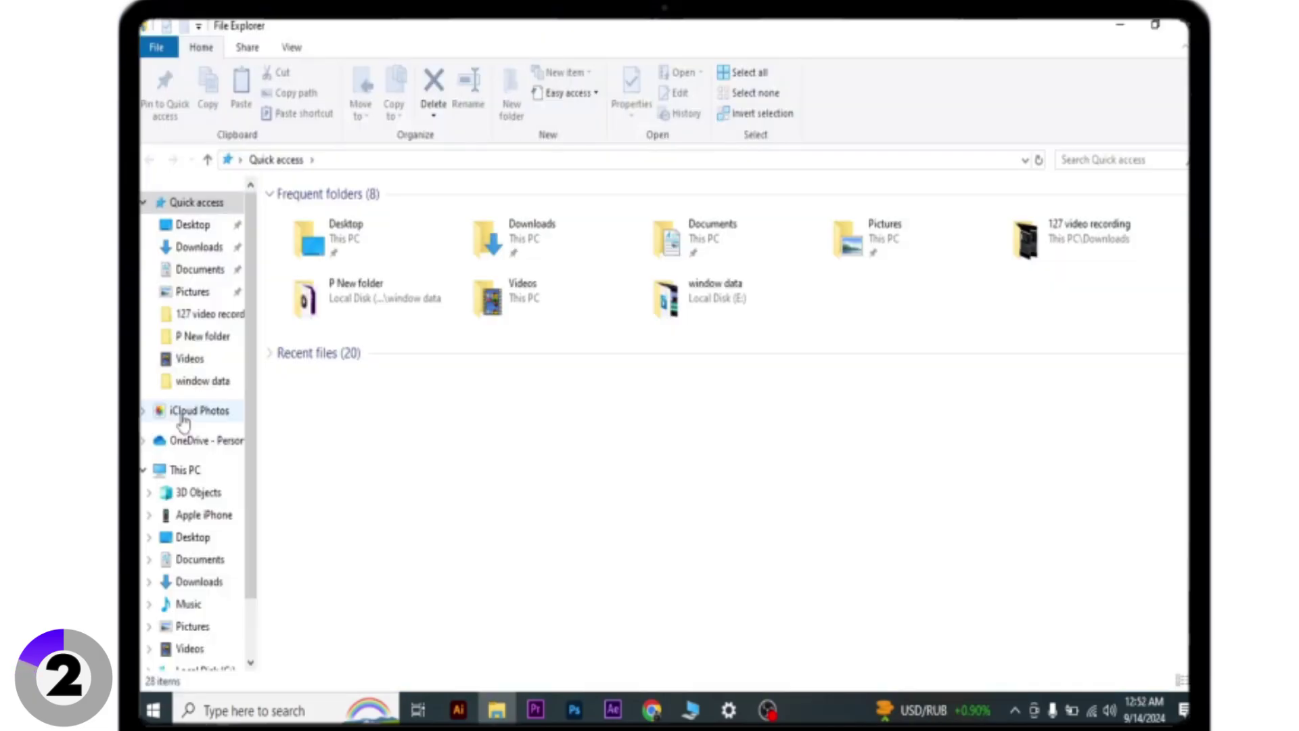
{"action": "left_click", "coordinate": [183, 421]}
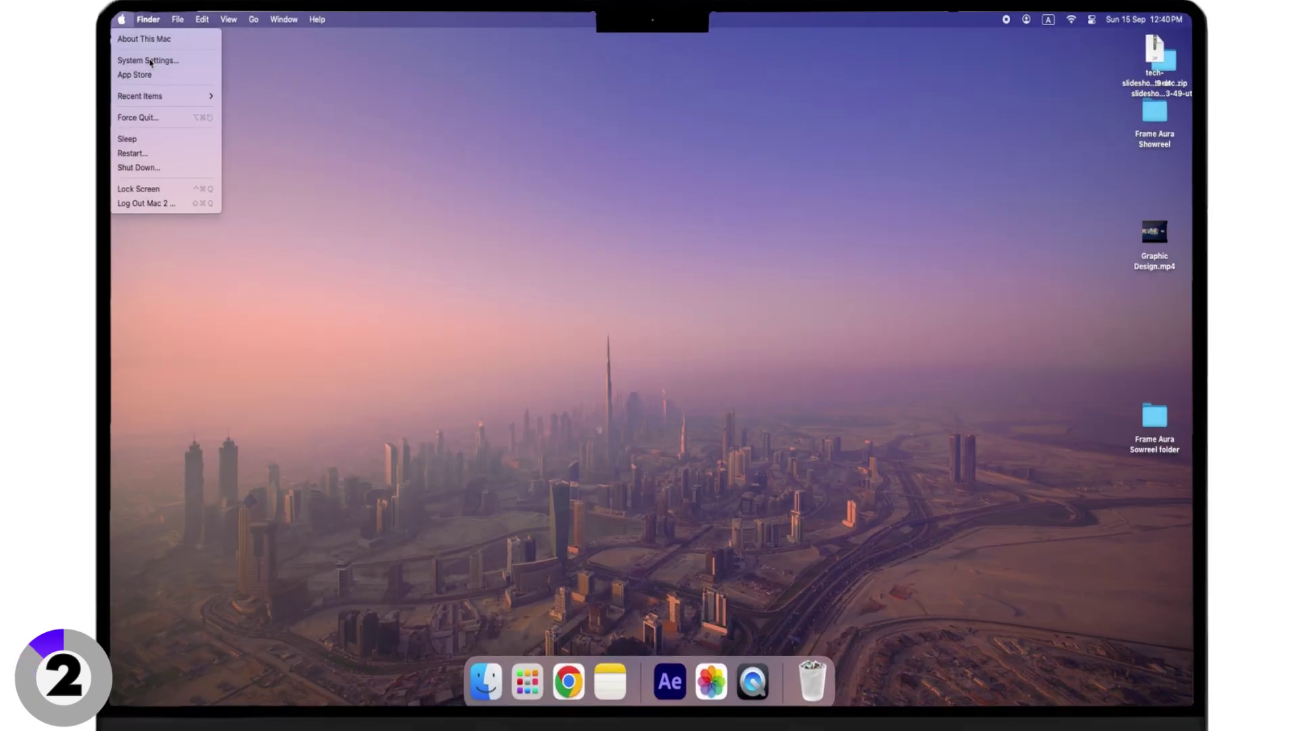
- Enable Sync this Mac under Apple Account > iCloud > Photos in System Settings
{"action": "left_click", "coordinate": [231, 87]}
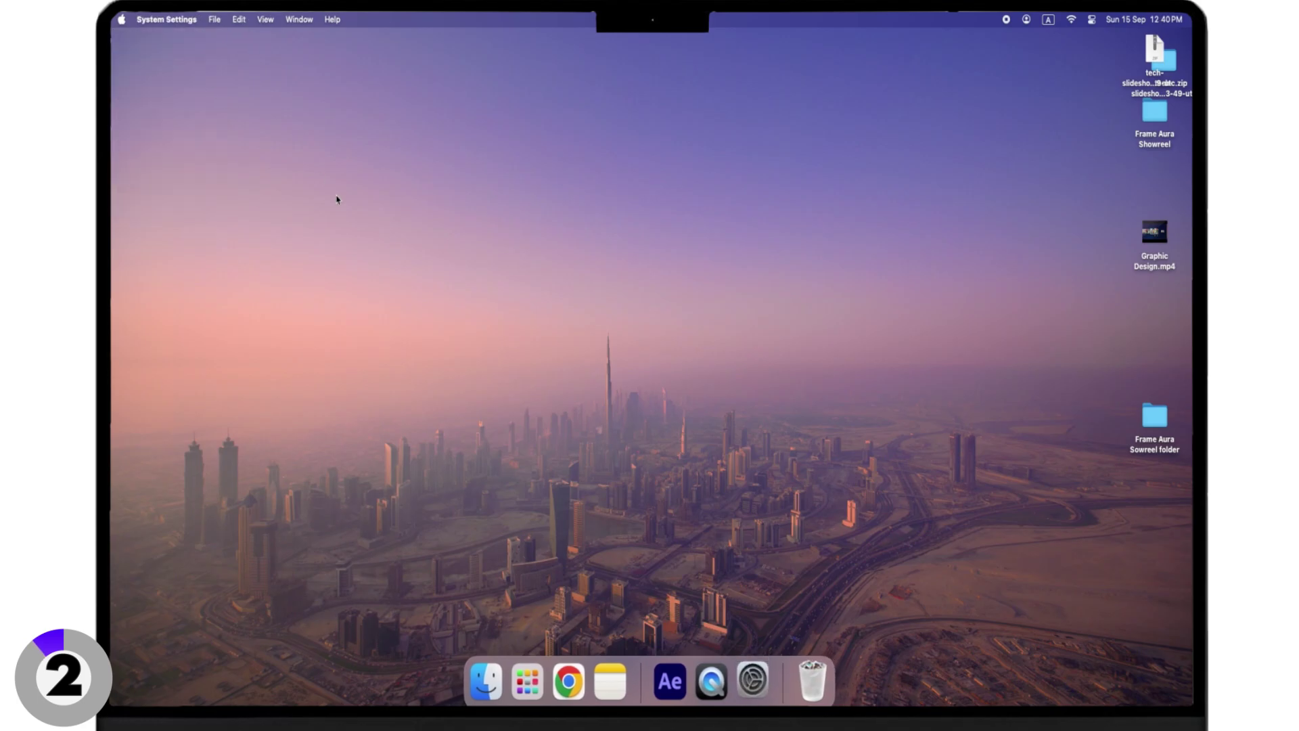
{"action": "left_click", "coordinate": [562, 103]}
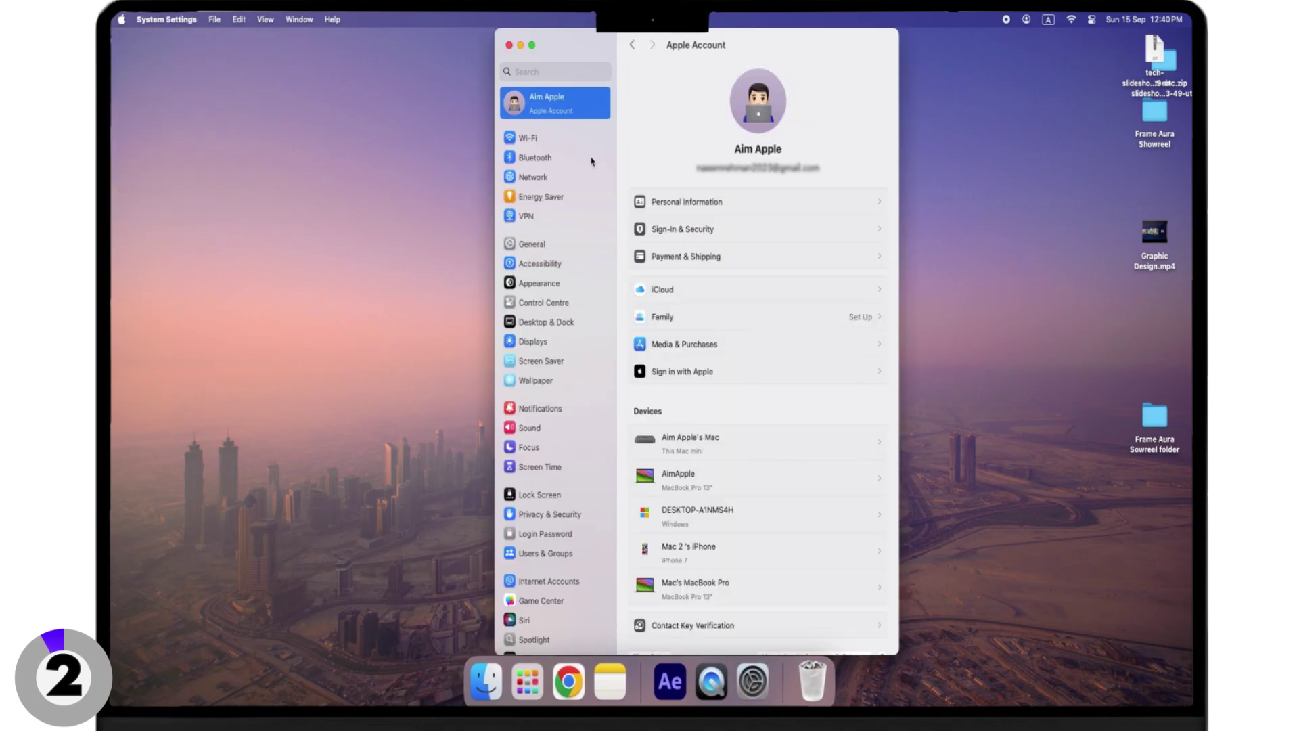
{"action": "left_click", "coordinate": [717, 297]}
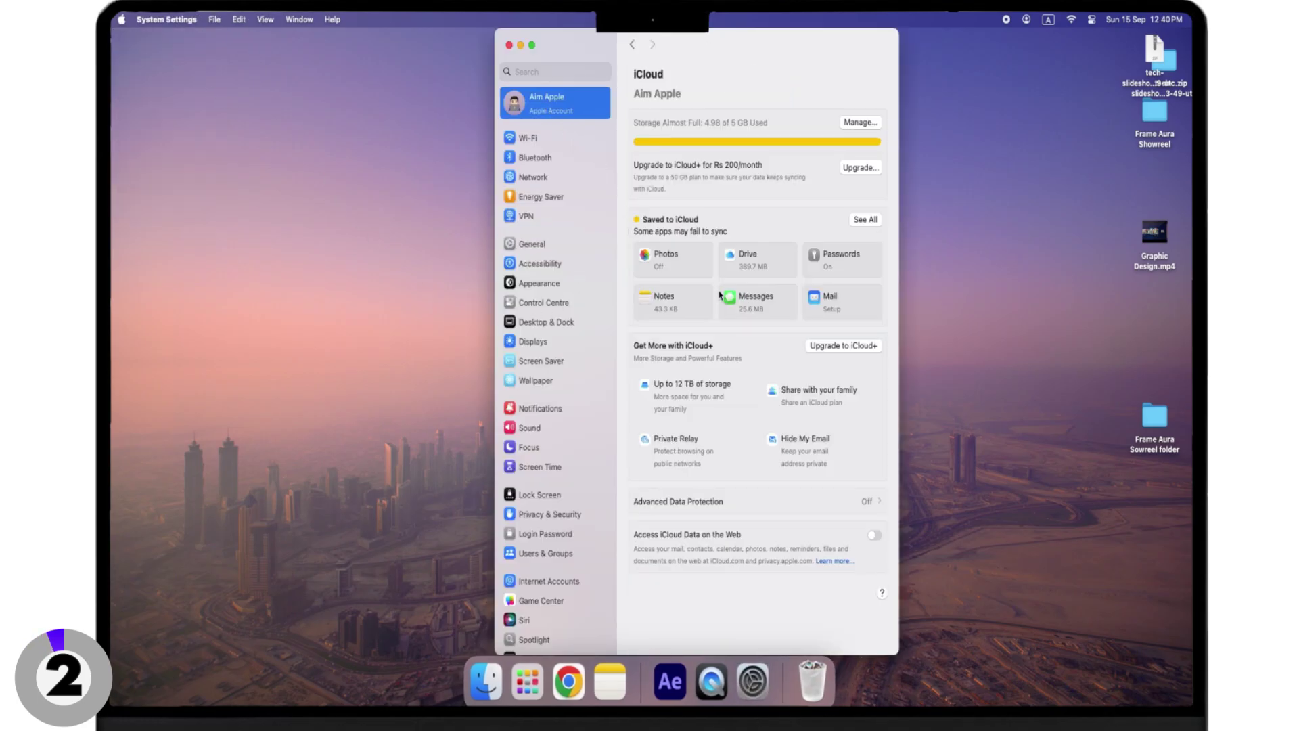
{"action": "left_click", "coordinate": [672, 270]}
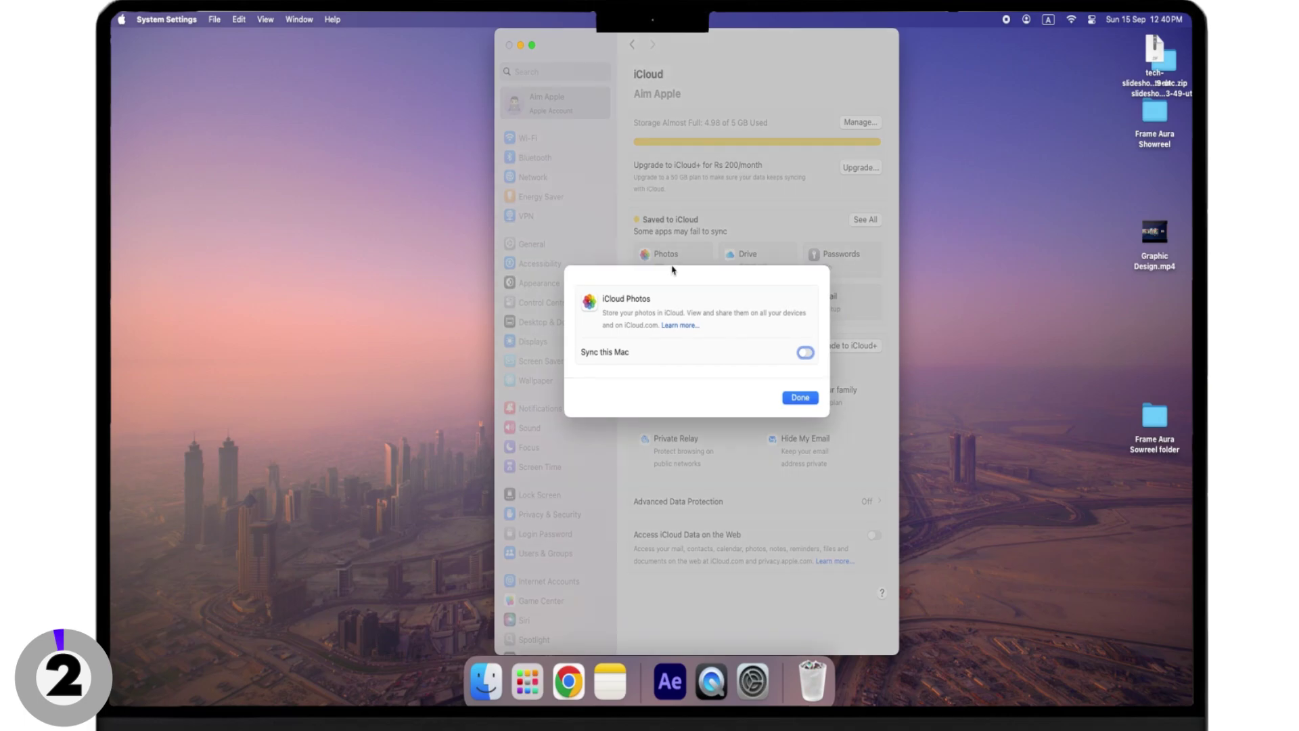
{"action": "left_click", "coordinate": [798, 398]}
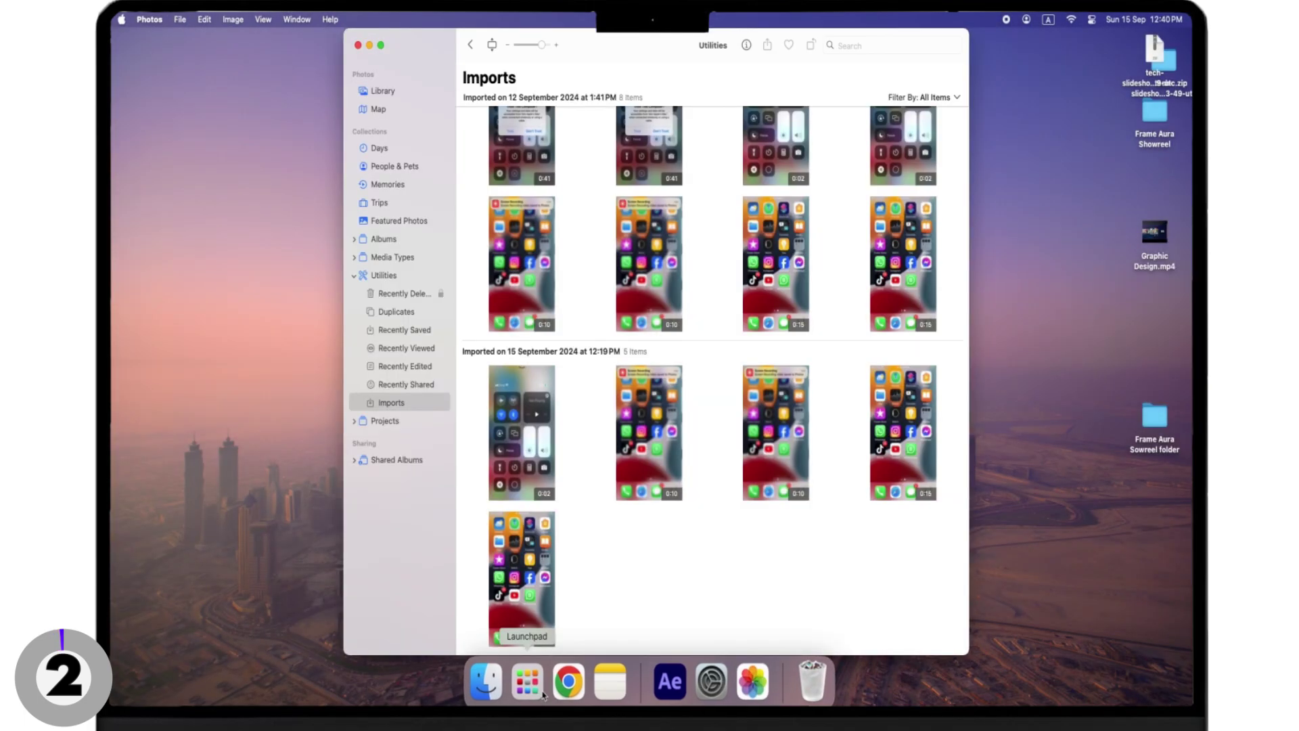
{"action": "scroll", "coordinate": [618, 426], "scroll_direction": "up", "scroll_amount": 2}
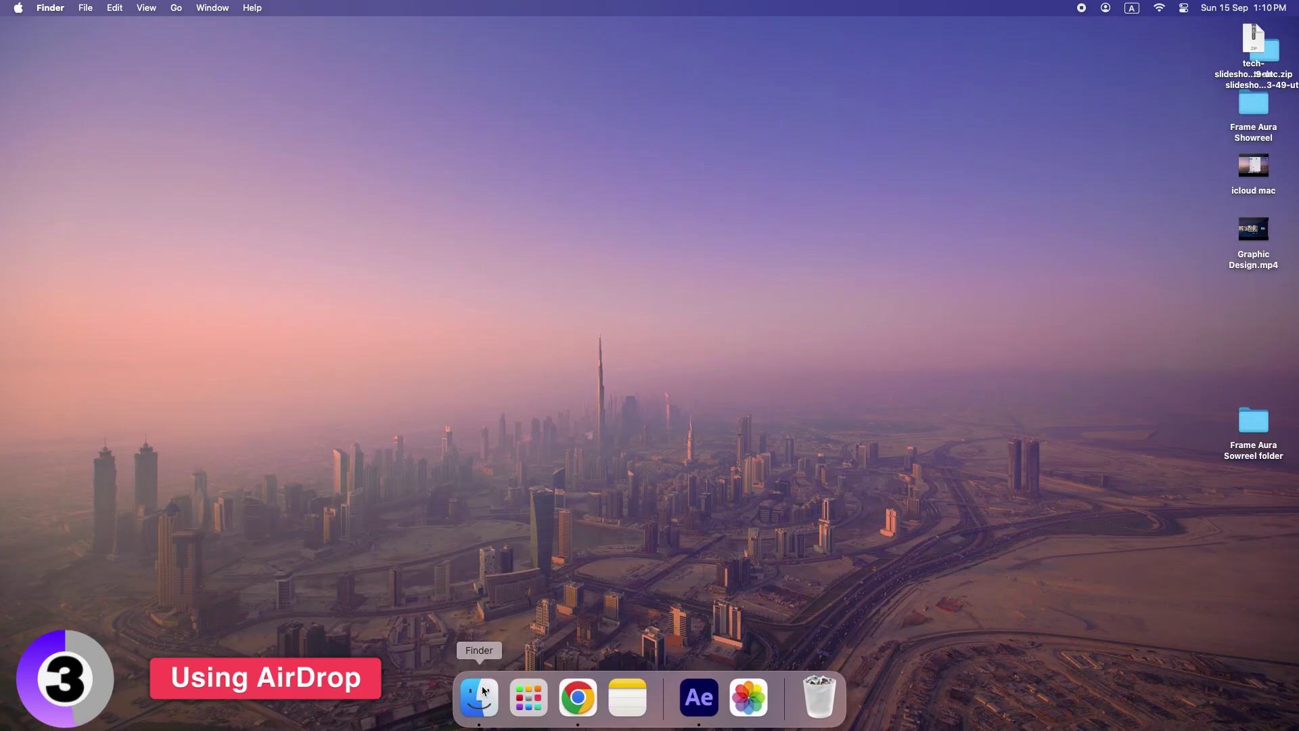
- Show AirDrop in Finder and set who can discover this Mac
{"action": "left_click", "coordinate": [483, 690]}
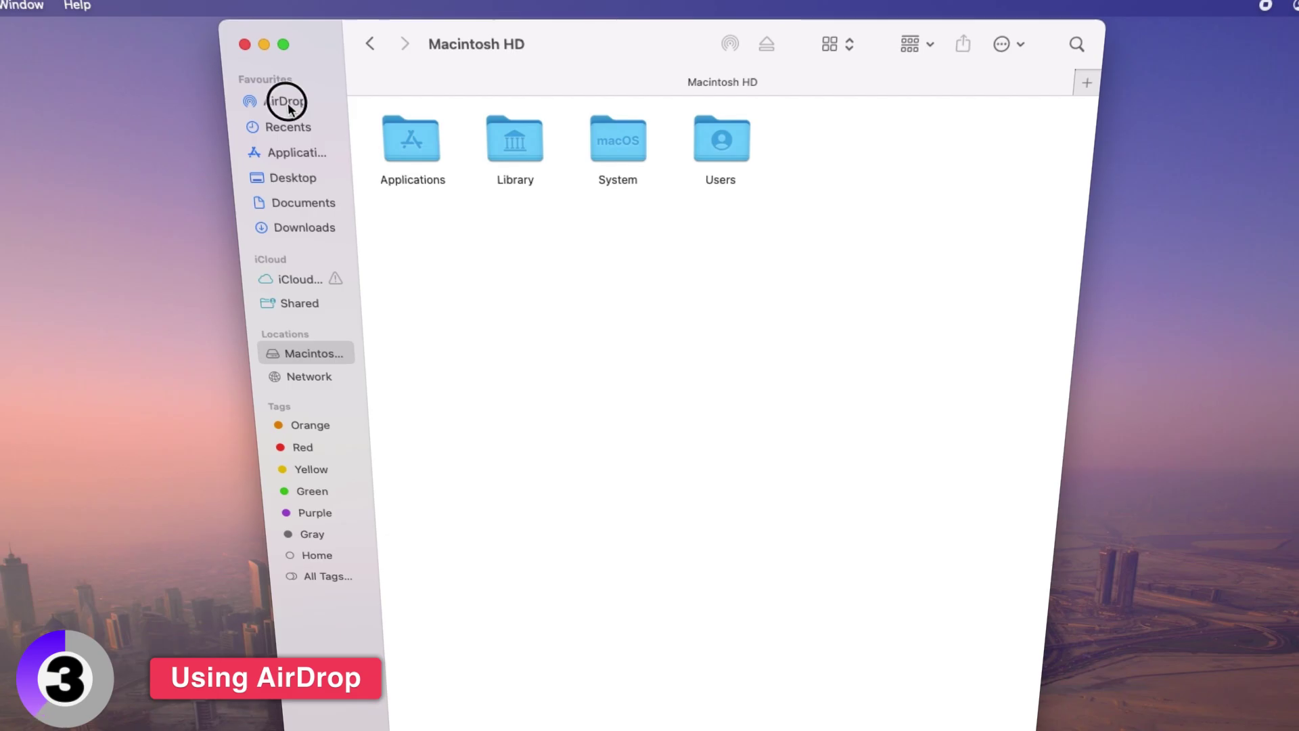
{"action": "left_click", "coordinate": [287, 103]}
{"action": "left_click", "coordinate": [1020, 634]}
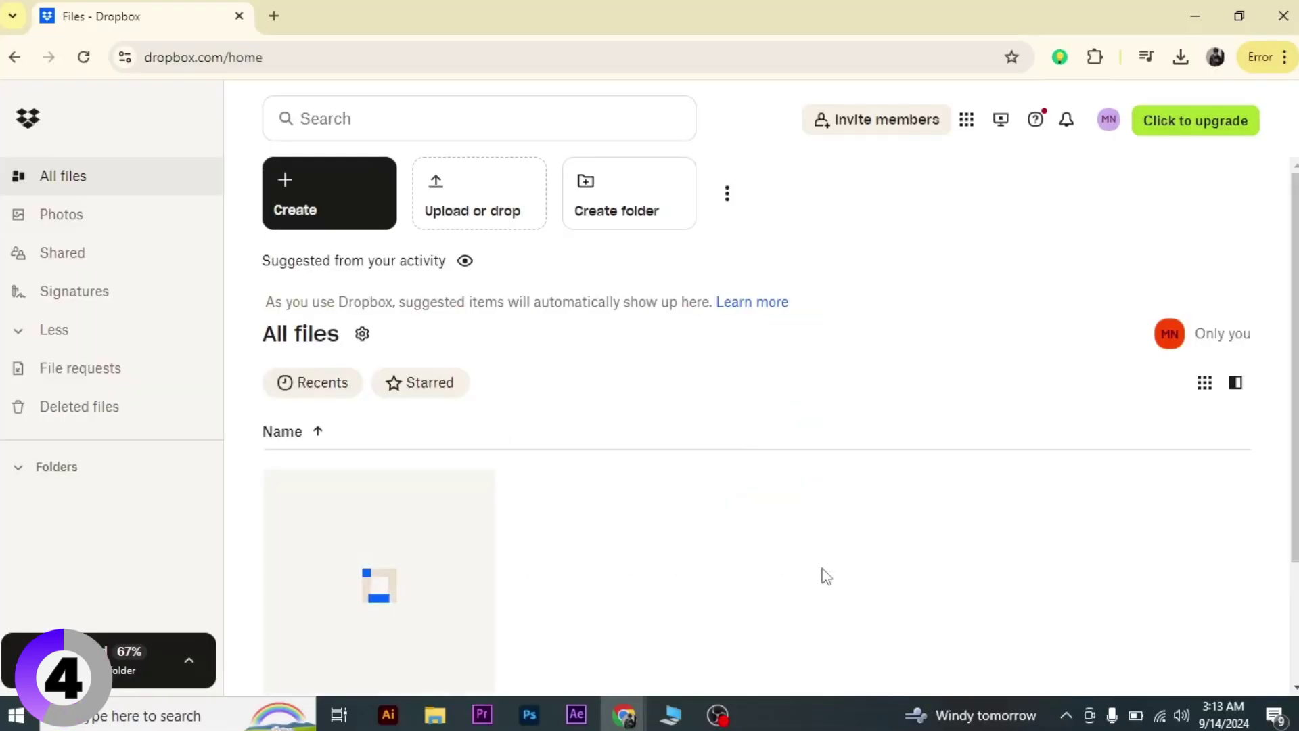
- Scroll Dropbox's All files list to the uploaded 7.92 MB MP4 video
{"action": "scroll", "coordinate": [568, 560], "scroll_direction": "down", "scroll_amount": 2}
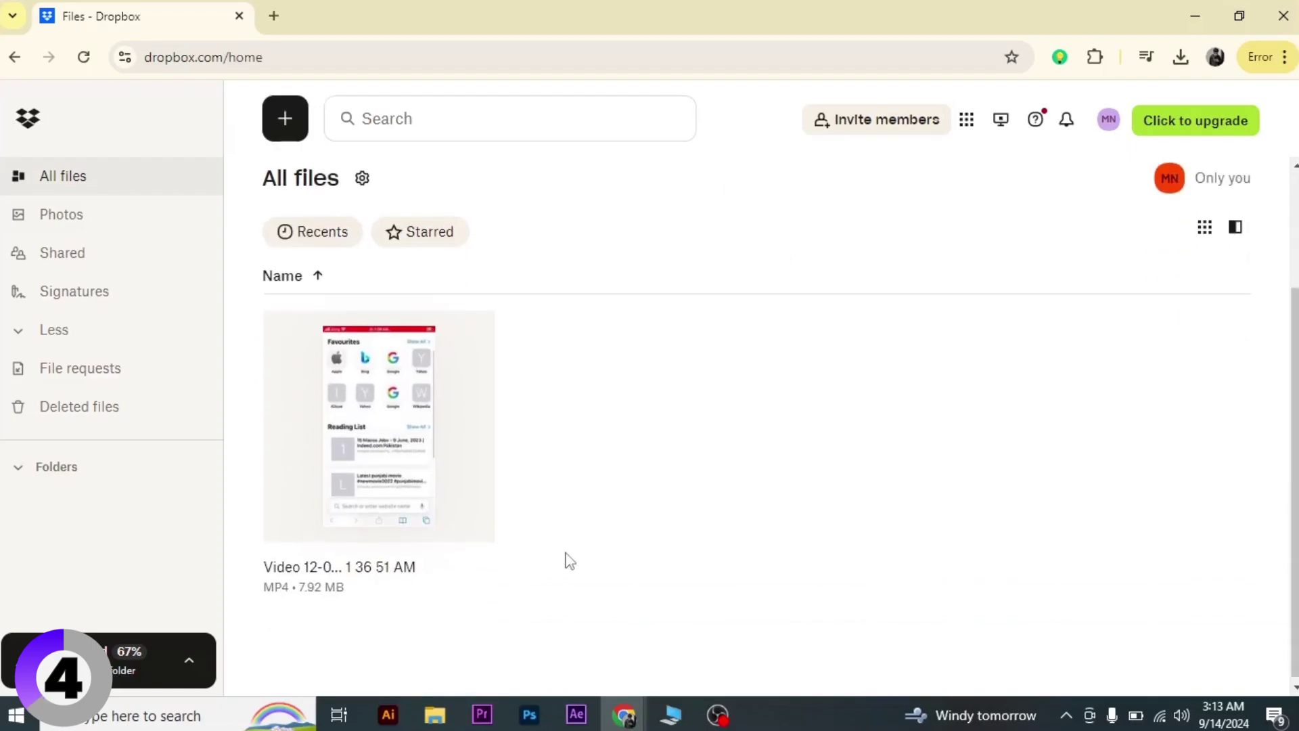